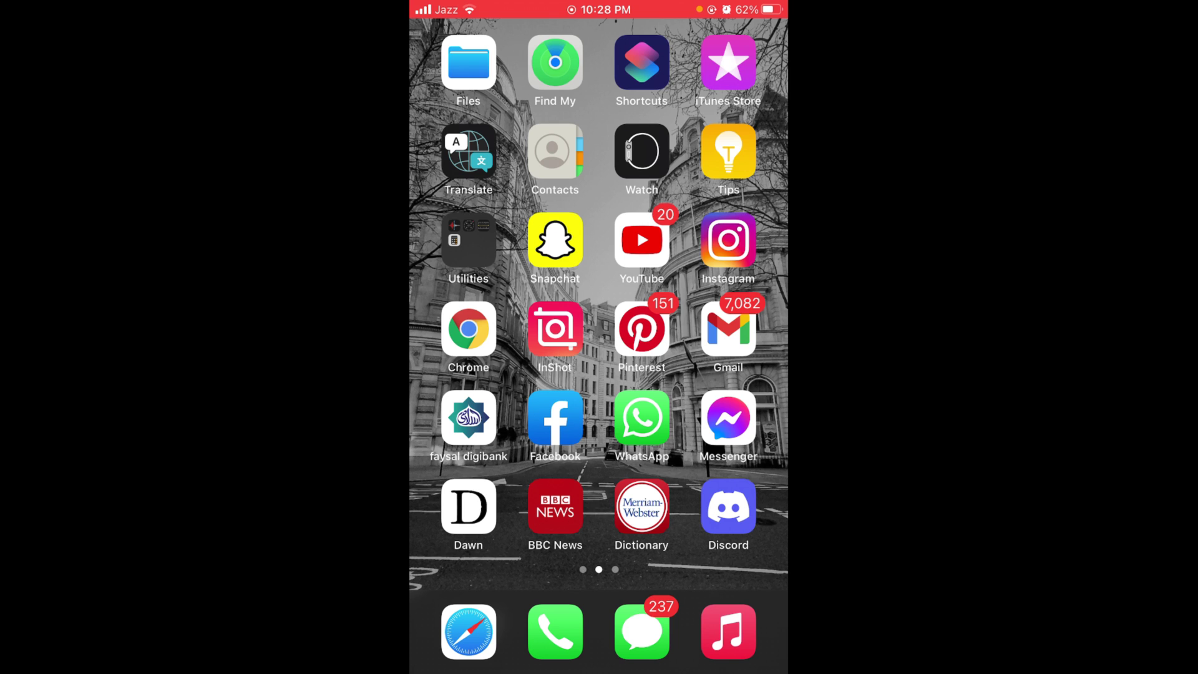
- Swipe to the third home screen page, with Drive, Zoom and Spotify
left_click_drag(712, 421, 486, 421)
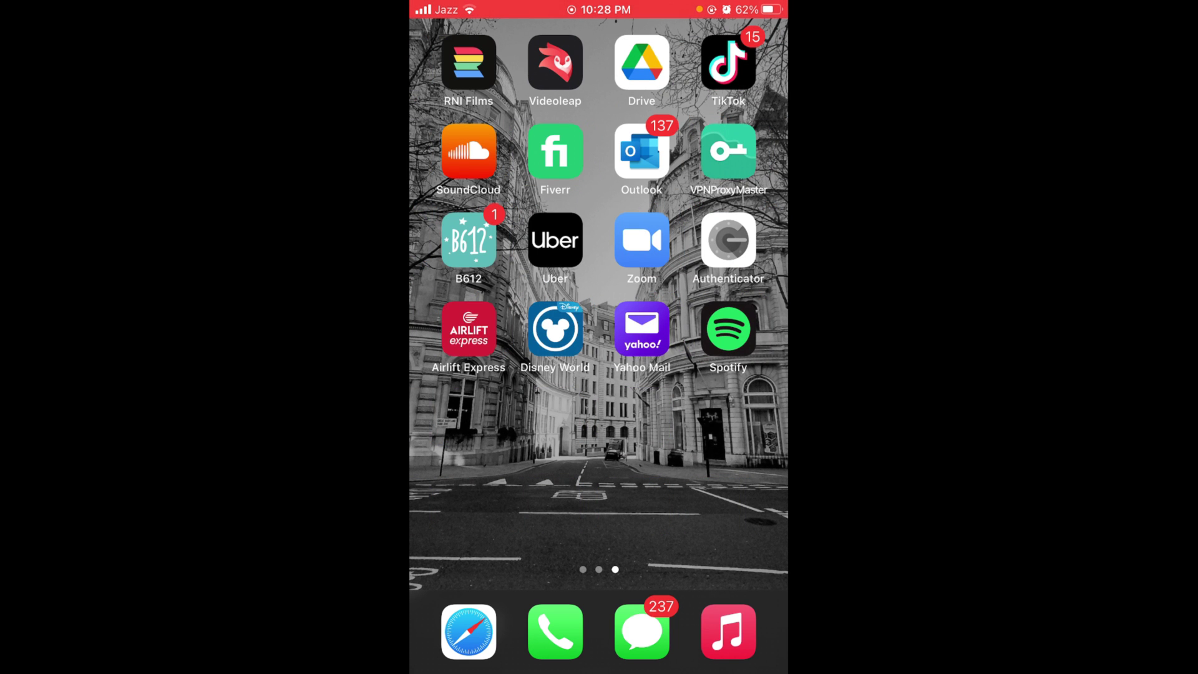
- Launch Spotify, choose Sign up free, and fill in the suggested email address
left_click(728, 330)
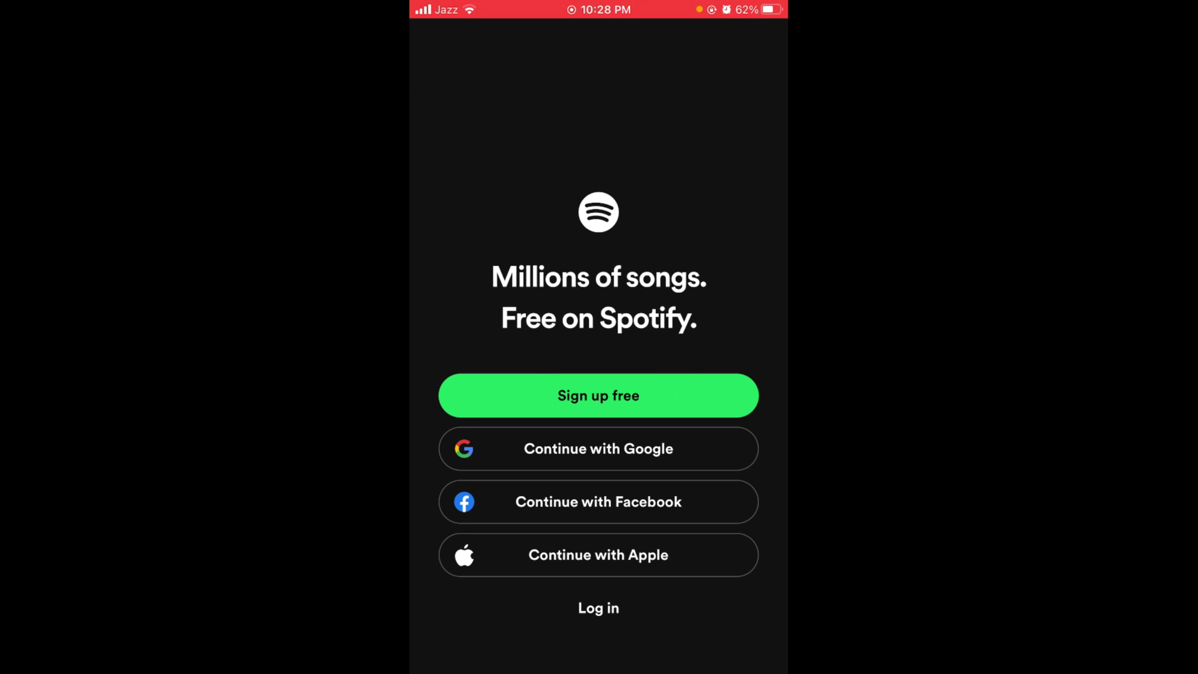
left_click(598, 395)
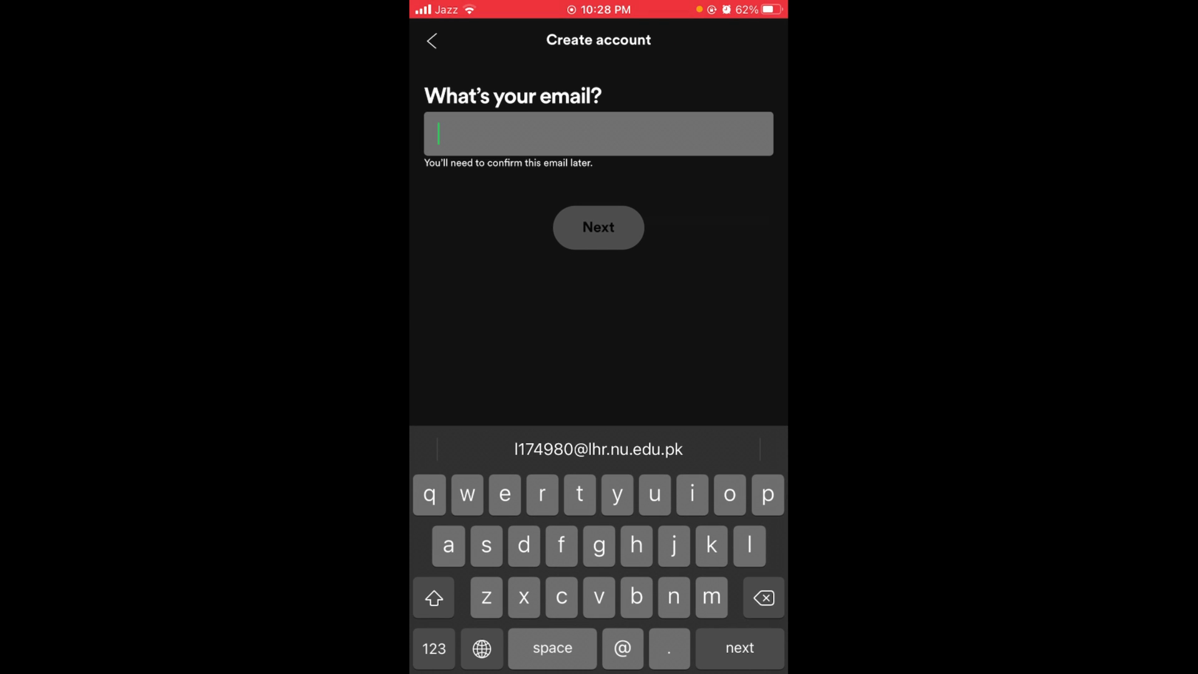
left_click(597, 449)
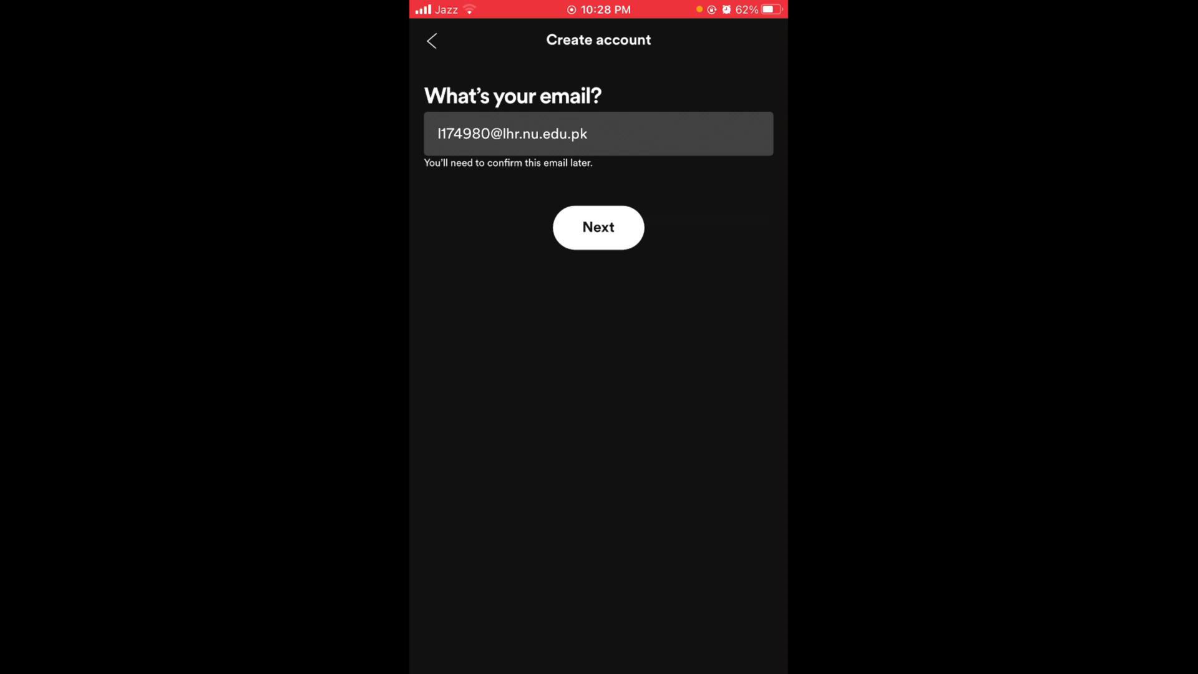
- Submit the email and enter a password for the new account
left_click(598, 227)
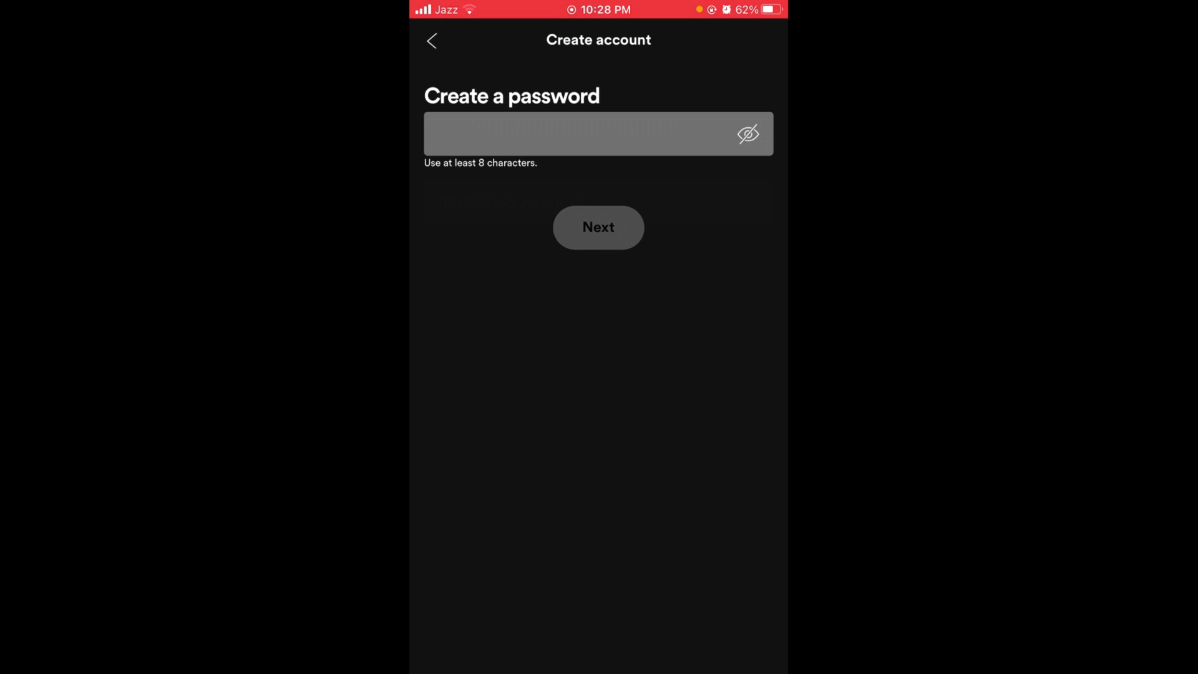
left_click(581, 134)
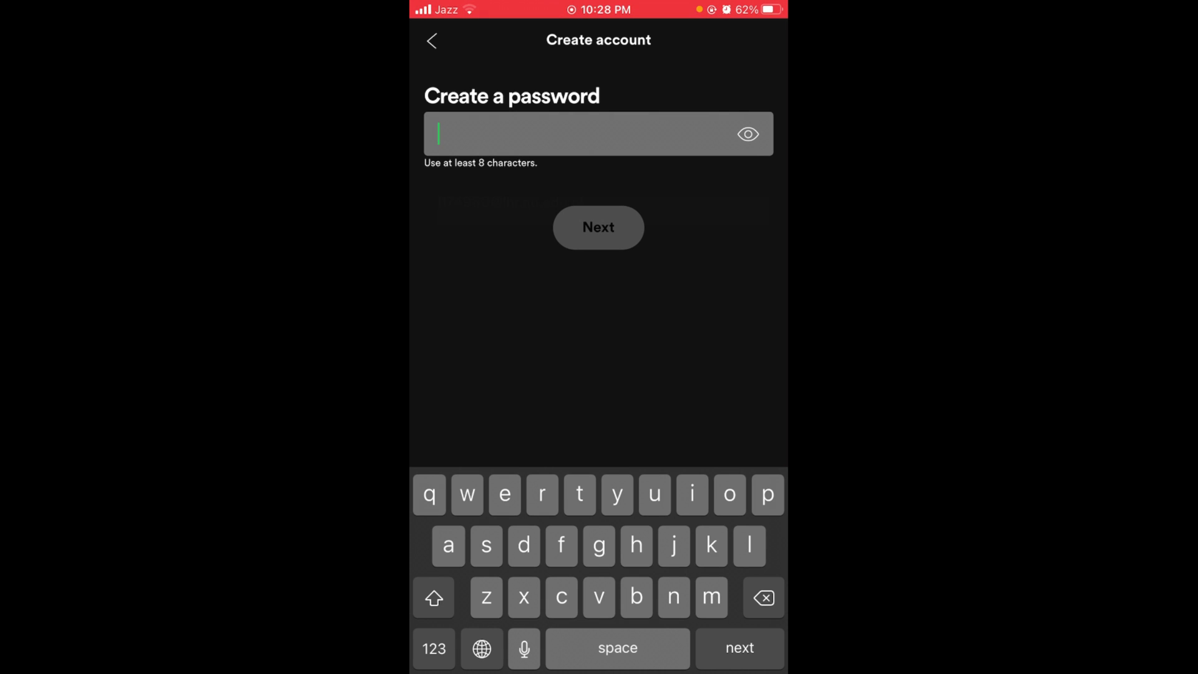
left_click(748, 134)
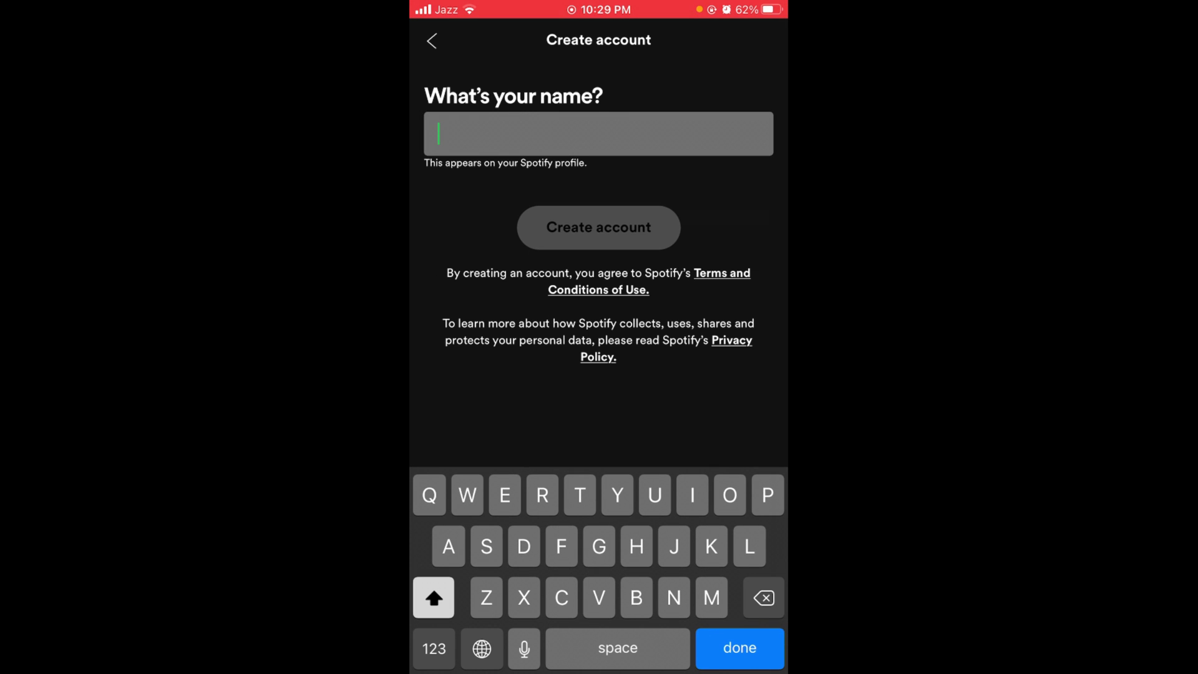
type("Yumna")
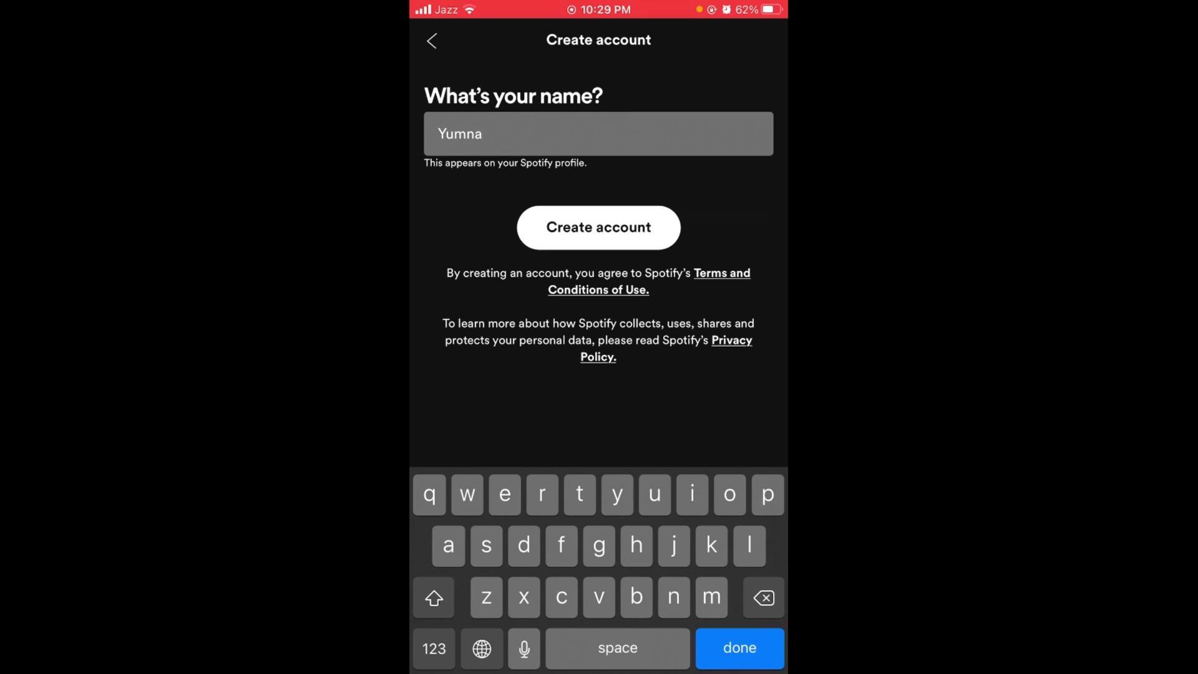
- Submit the entered name to create the Spotify account
left_click(598, 226)
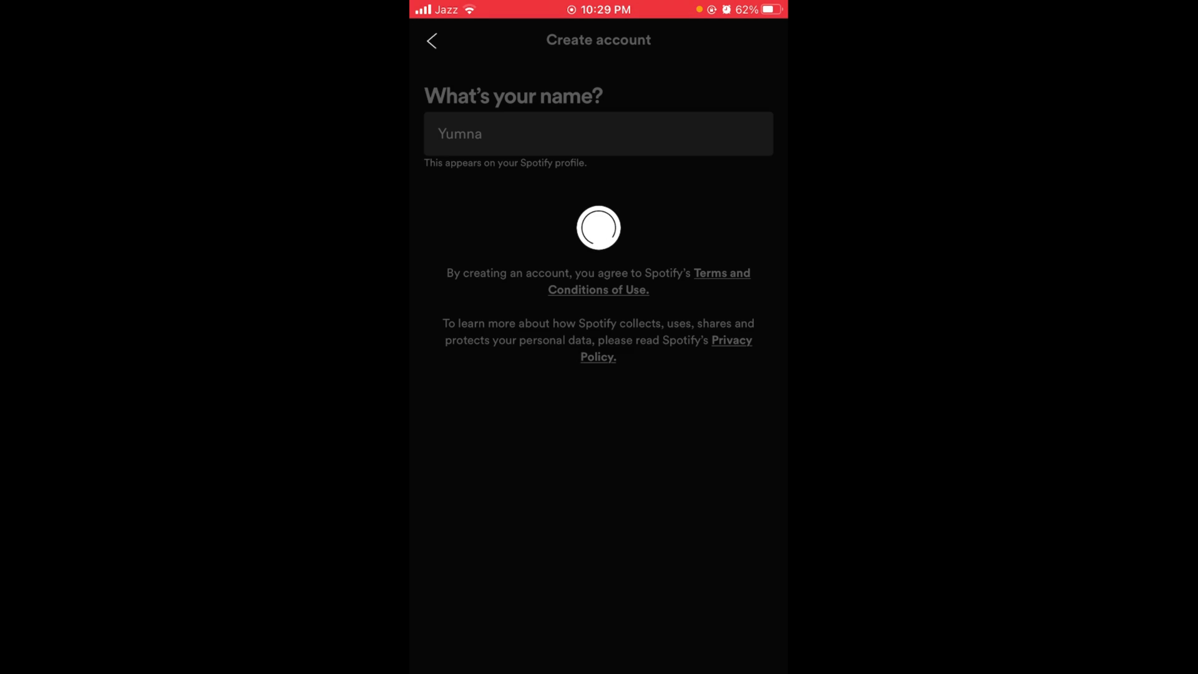